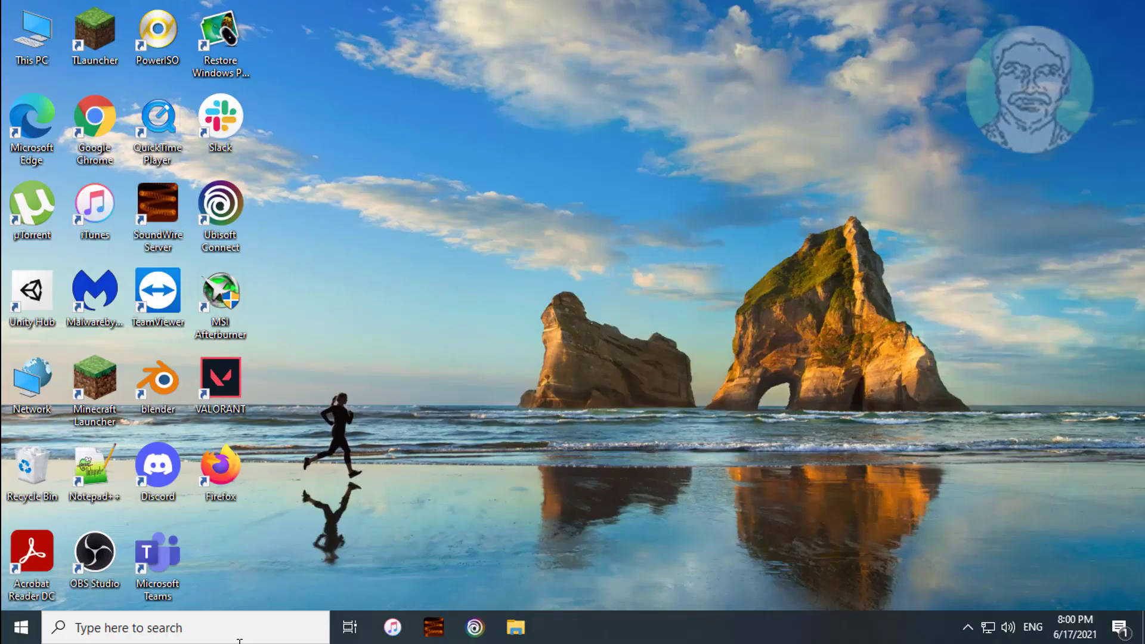
Step: Search for 'advanced system settings' and open System Properties on the Advanced tab
left_click(173, 627)
type("ad")
type("vanced system settings")
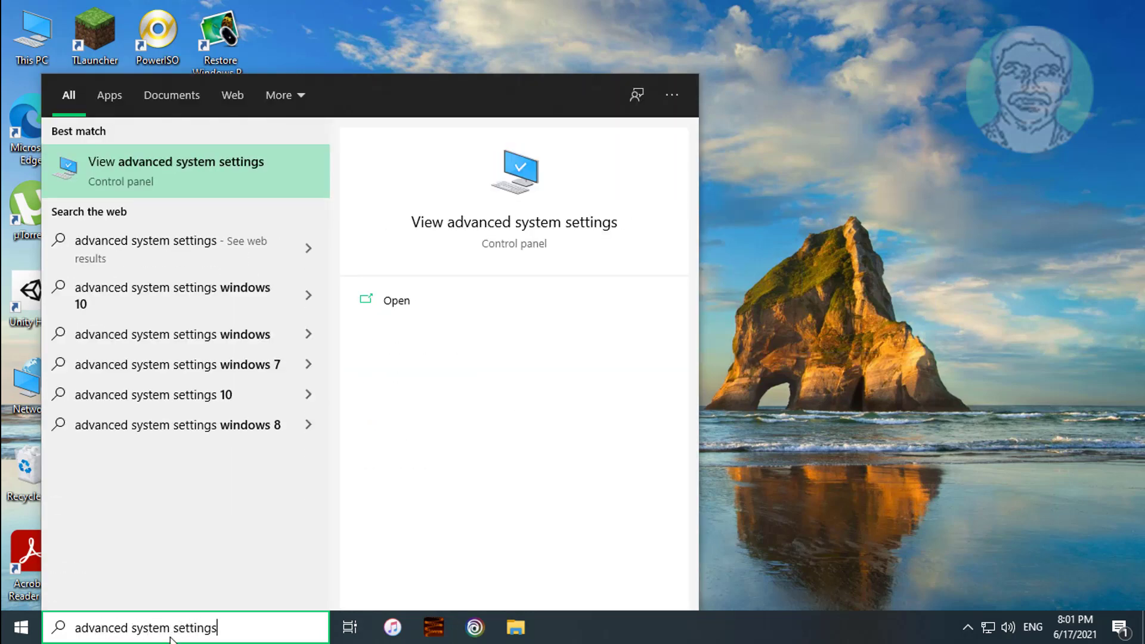
left_click(208, 170)
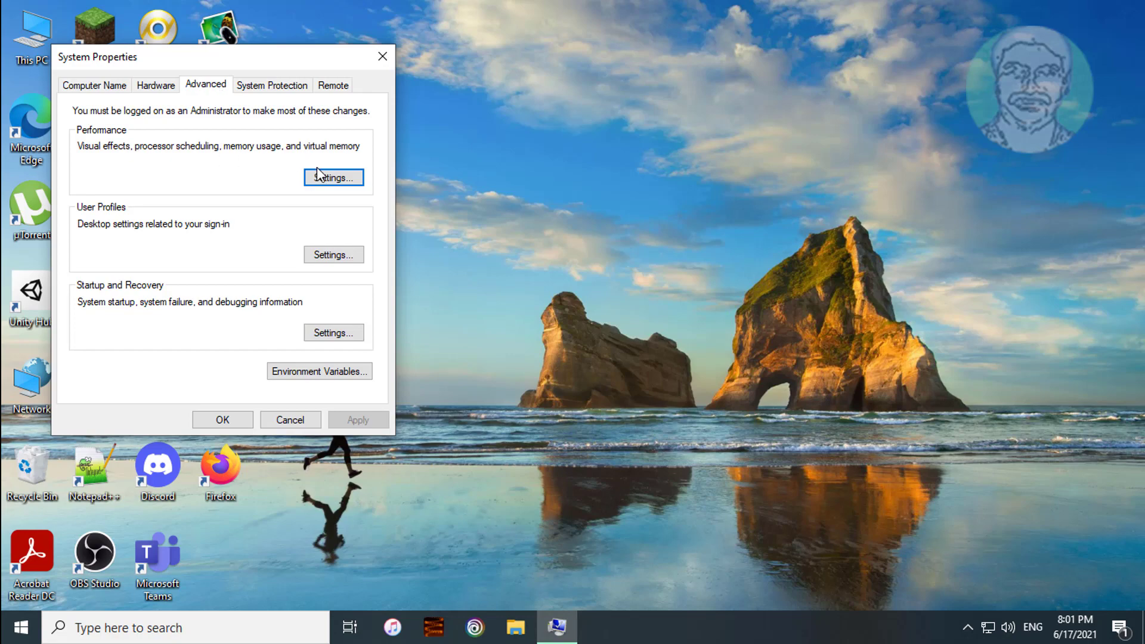
Step: Turn on 'Automatically manage paging file size for all drives' in Virtual Memory
left_click(333, 177)
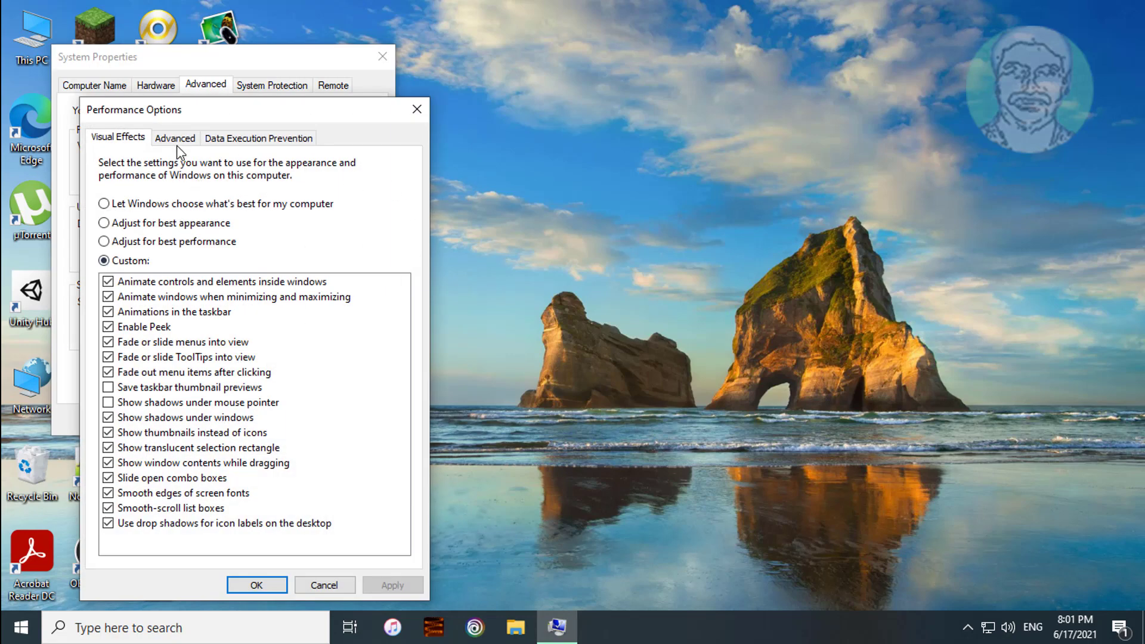
left_click(176, 139)
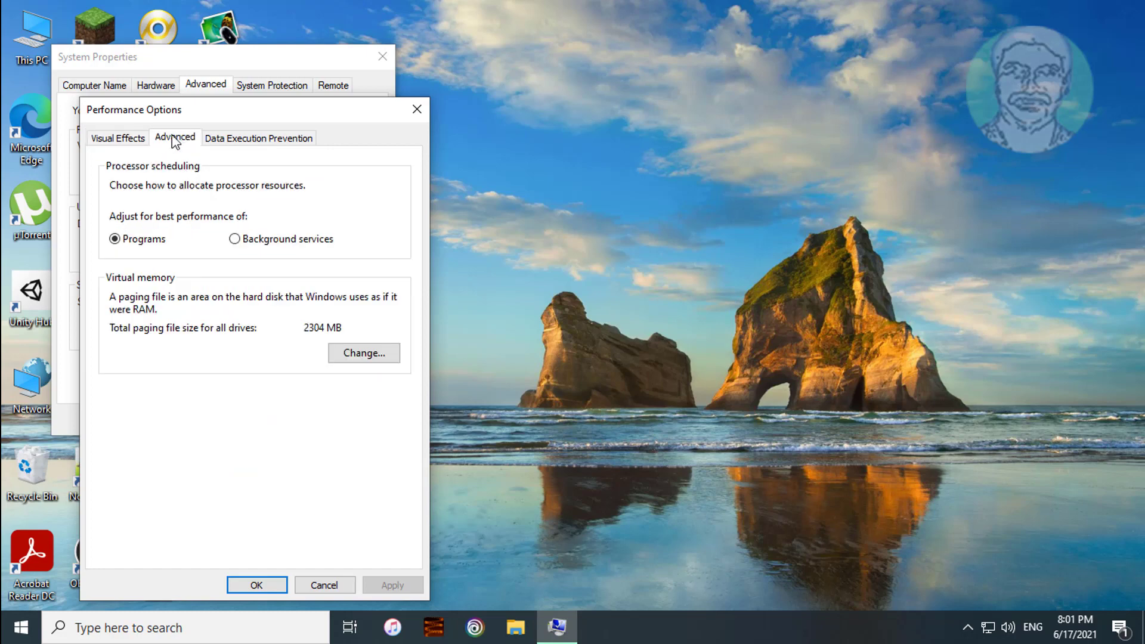
left_click(363, 352)
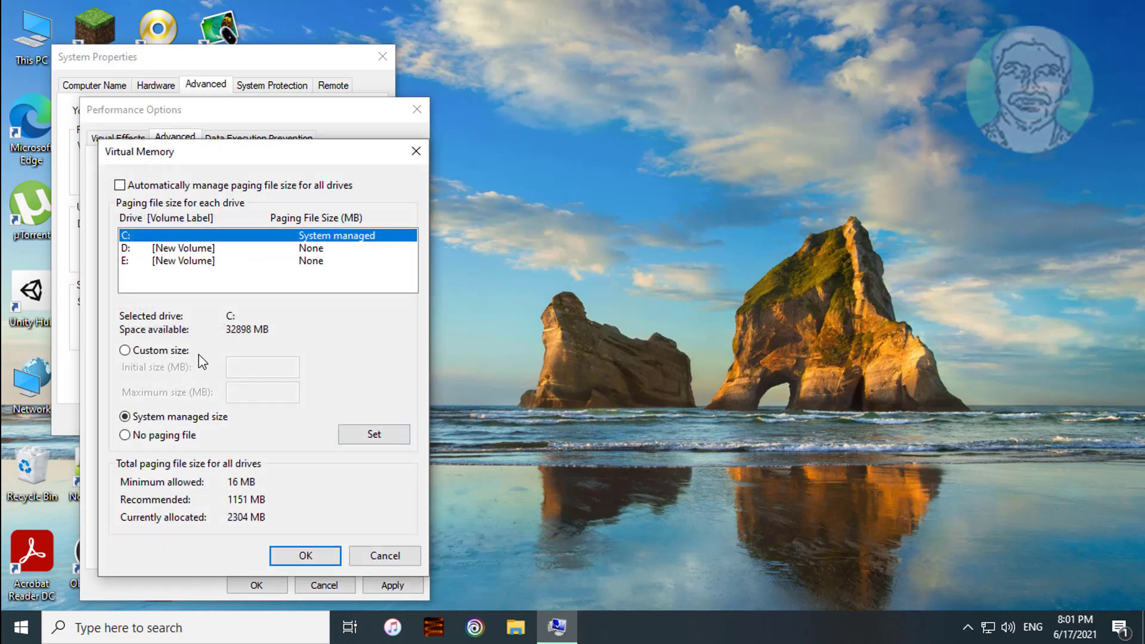
left_click(121, 186)
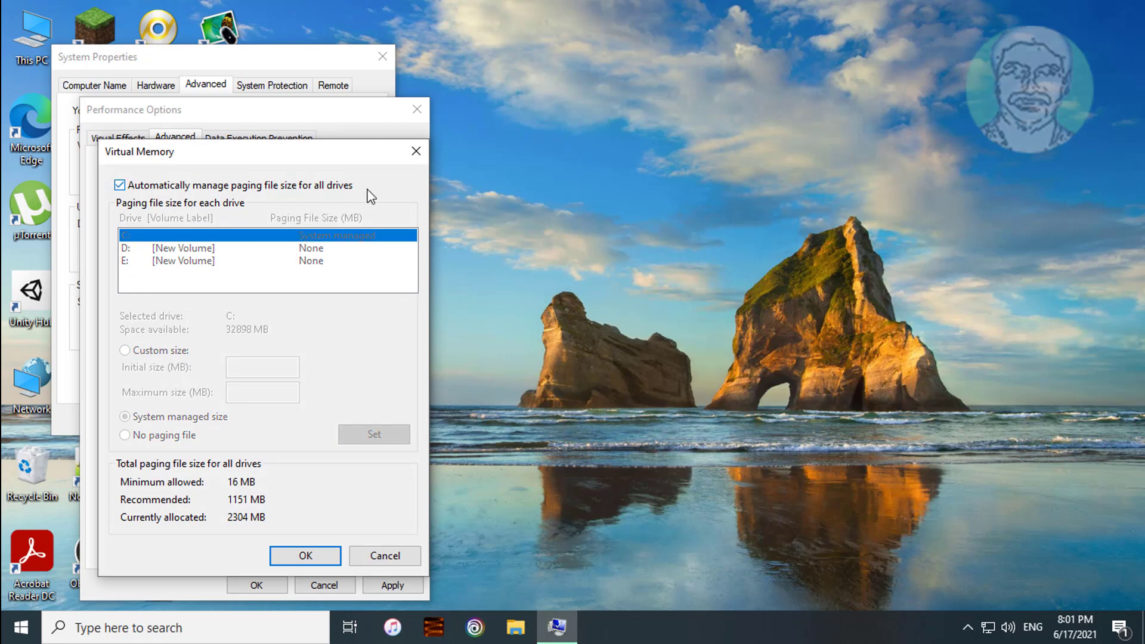
left_click(305, 556)
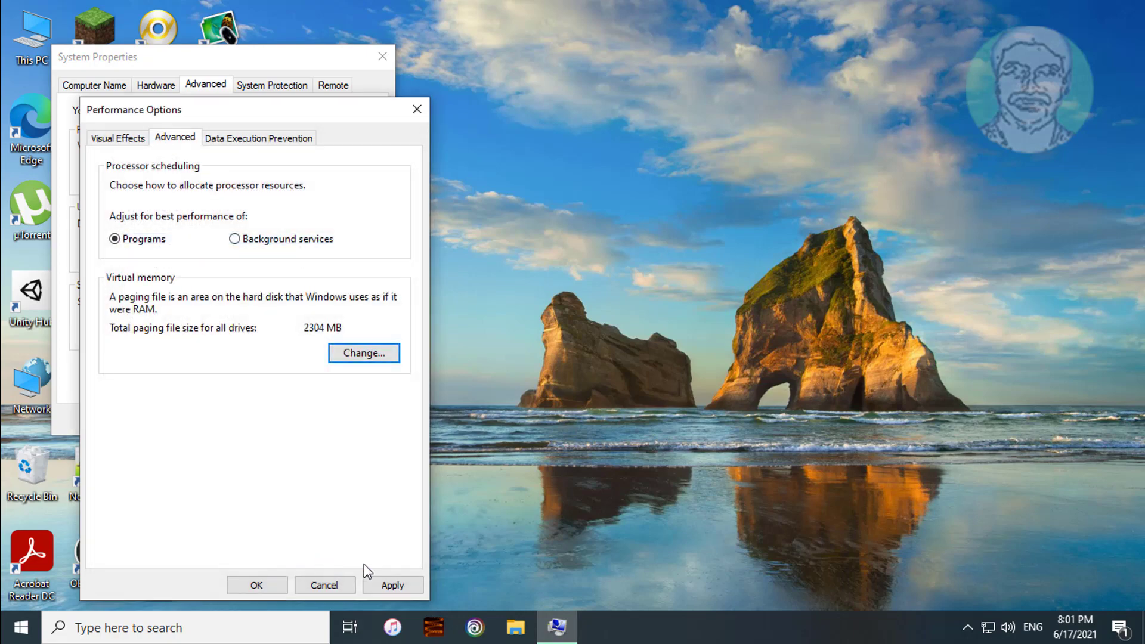
Step: Confirm the Performance Options and System Properties, then restart the computer now
left_click(260, 587)
left_click(223, 420)
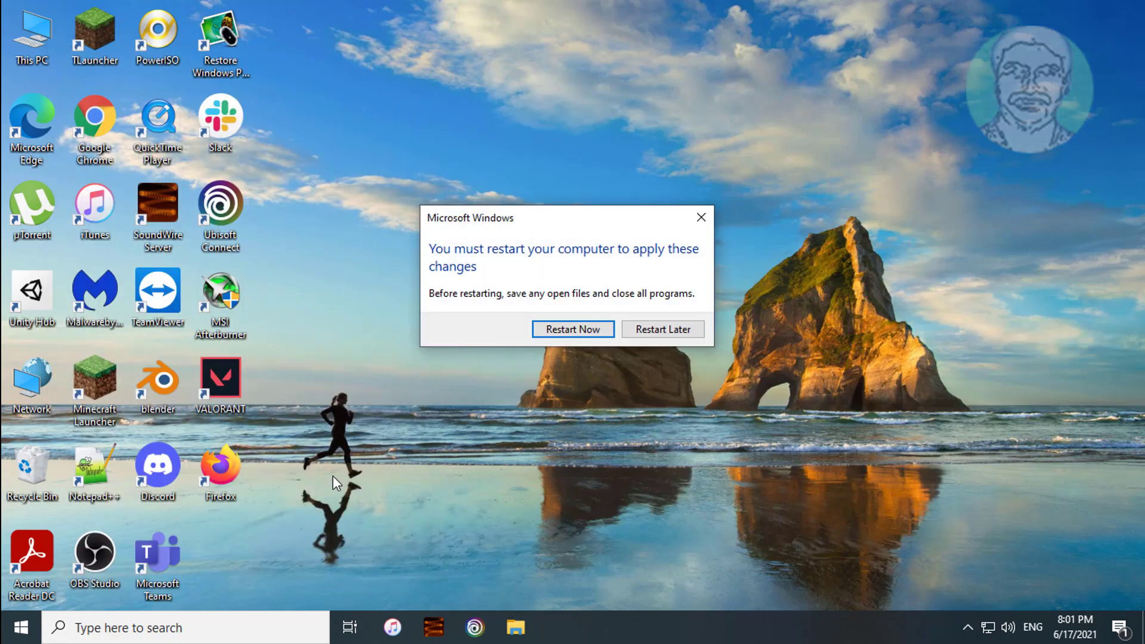
left_click(573, 329)
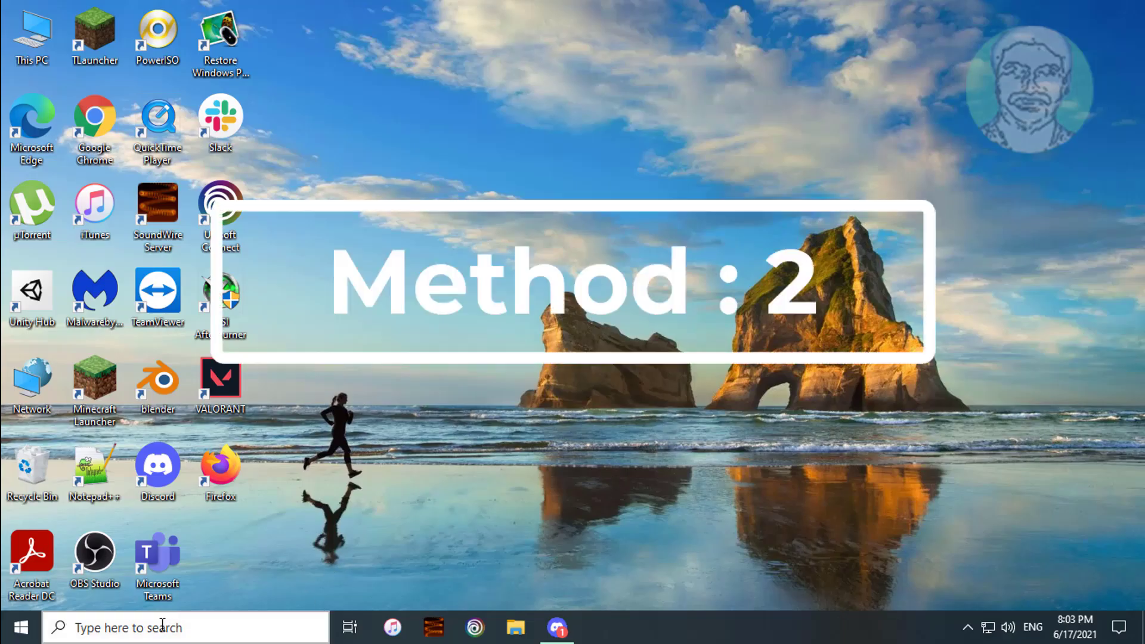
Step: Run Command Prompt as administrator from a 'cmd' search, approving the UAC prompt
left_click(162, 626)
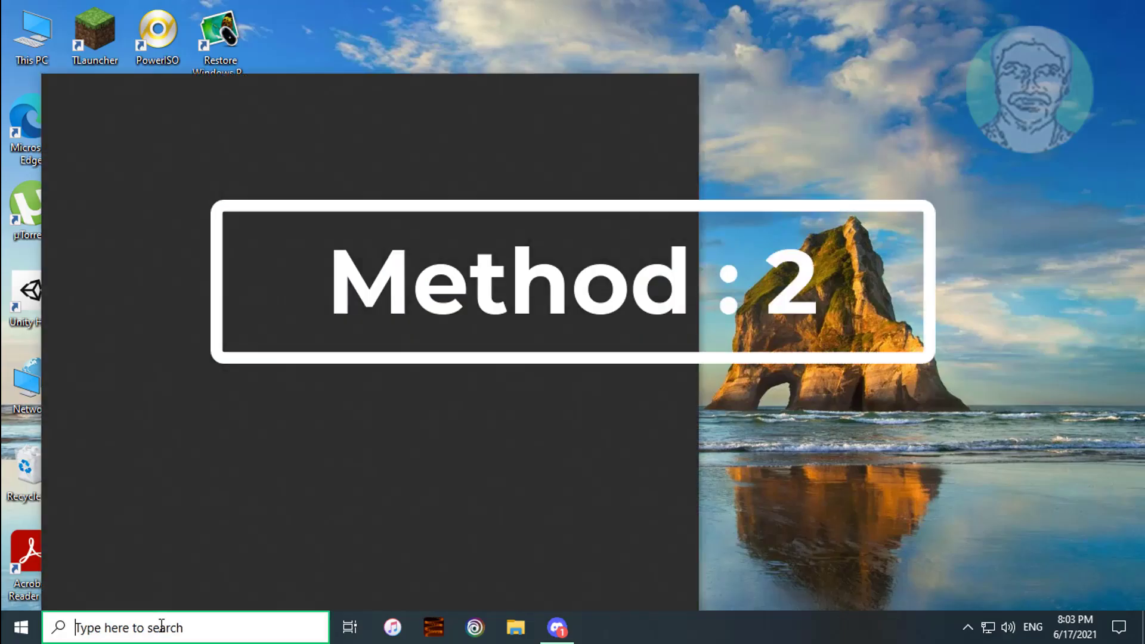
type("cmd")
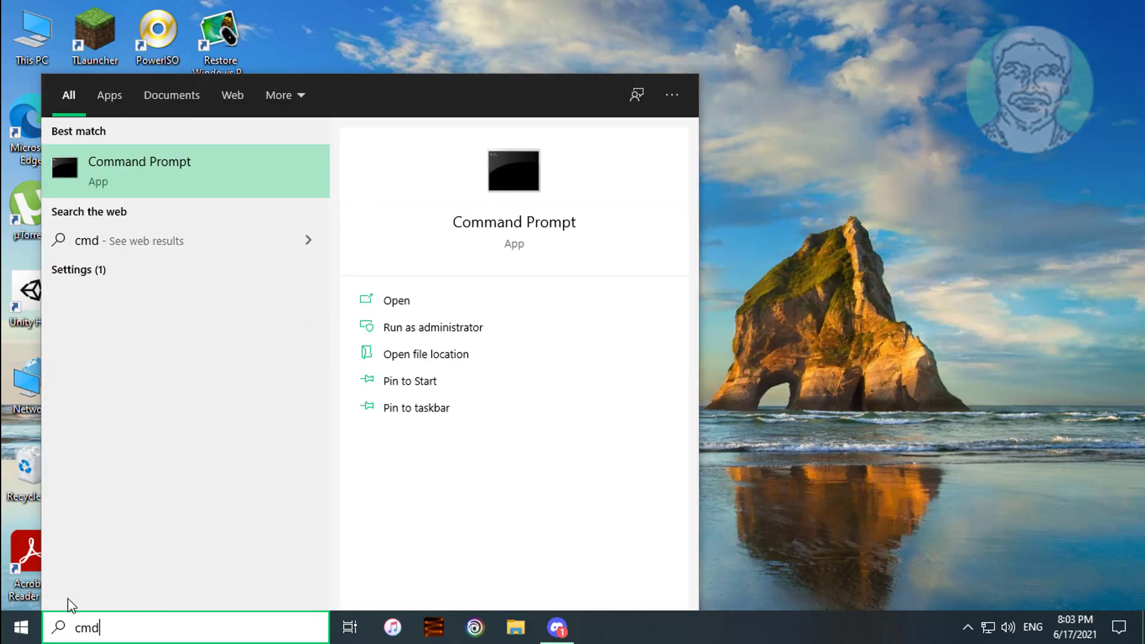
right_click(190, 172)
left_click(265, 189)
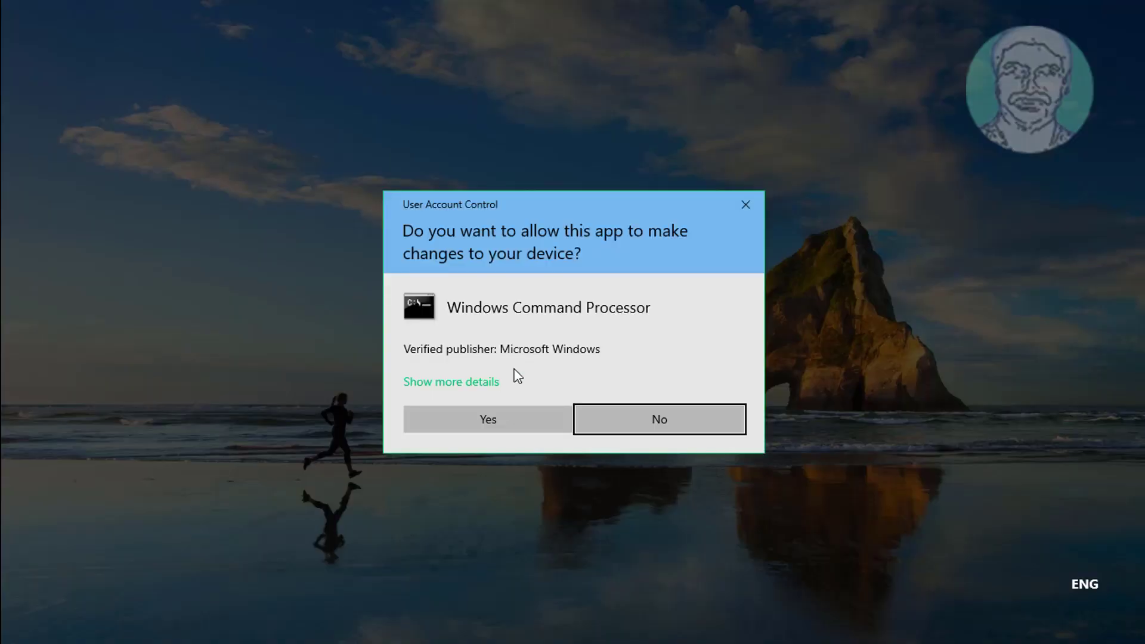
left_click(511, 419)
type("chkdsk c: /f /r")
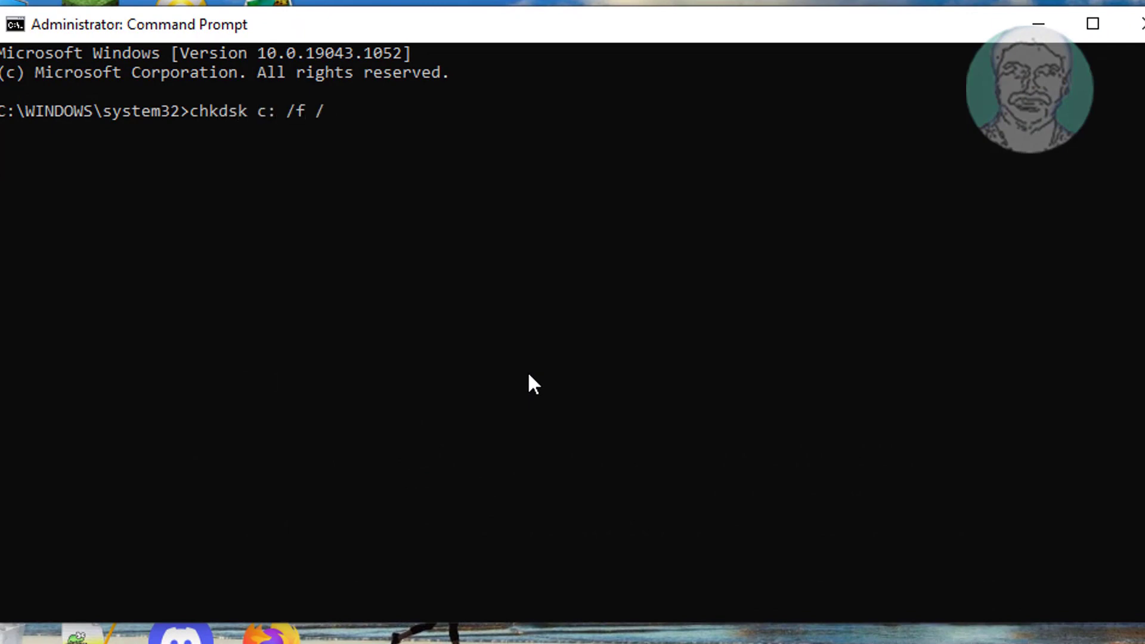
Step: Run 'chkdsk c: /f /r', answer Y to schedule it at restart, and exit
key("Return")
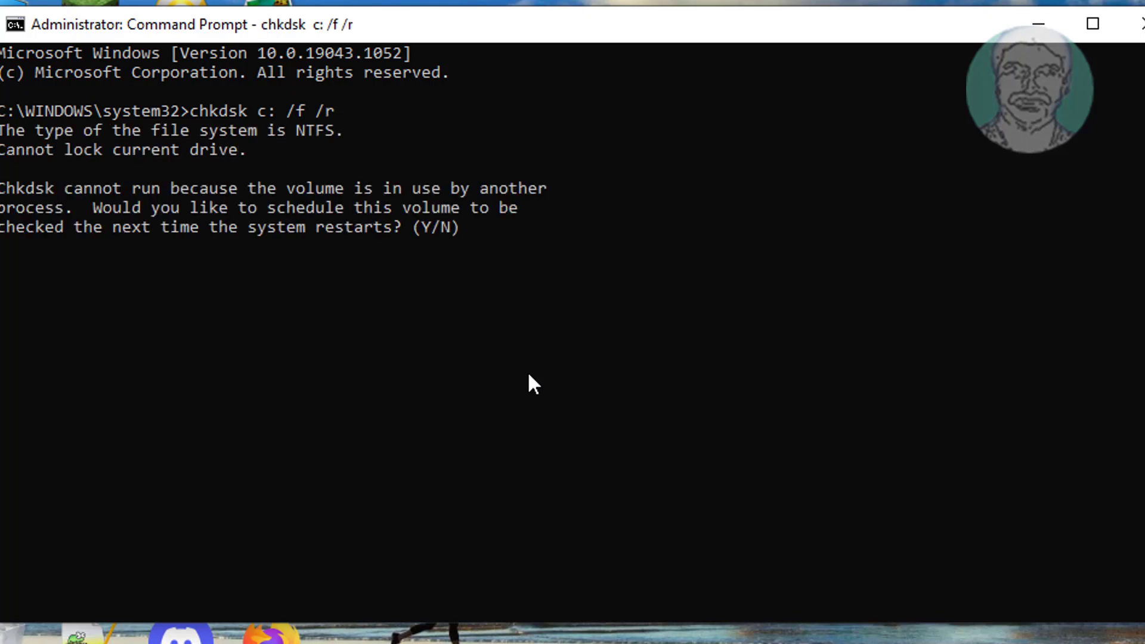
type("Y")
key("Return")
type("ex")
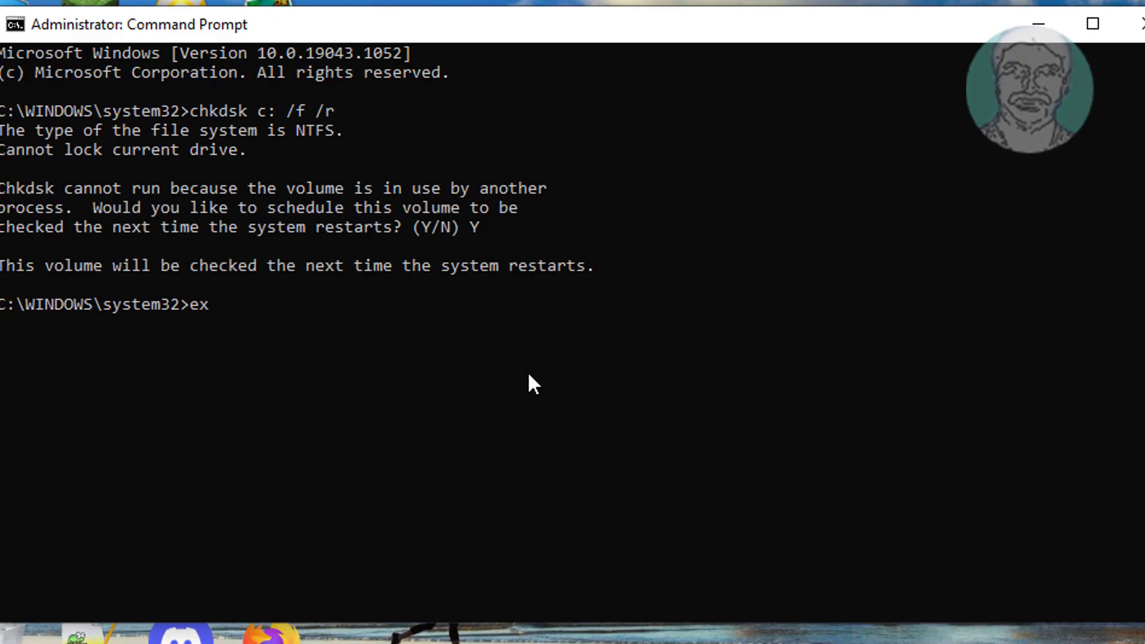
type("it")
key("Return")
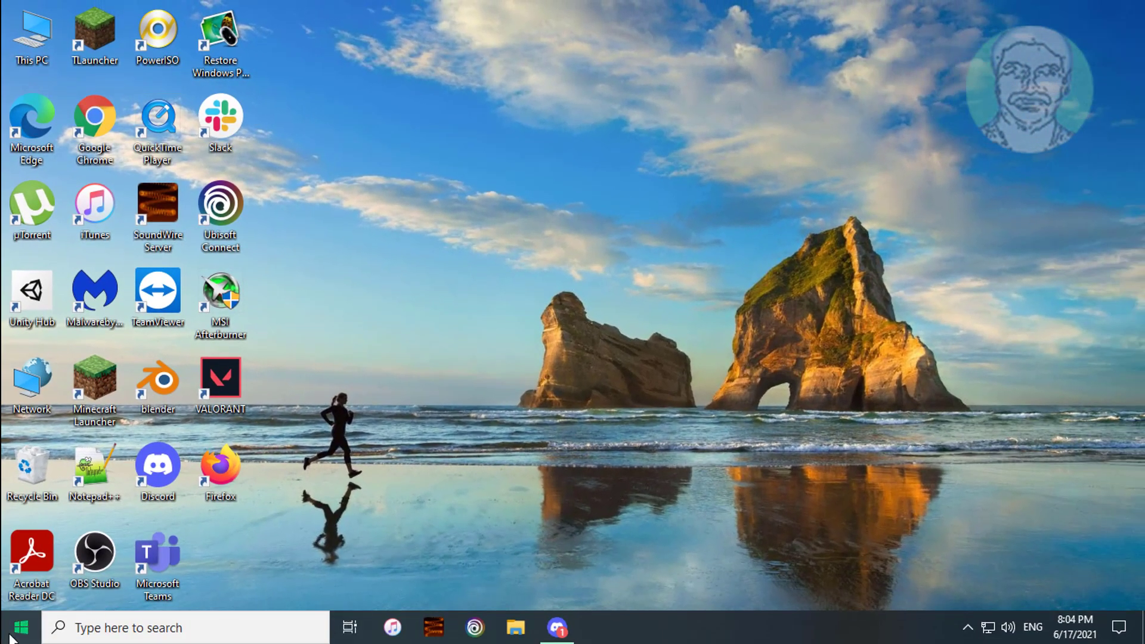
Step: Restart Windows from the Start menu's Power options so the drive C: check runs
left_click(20, 627)
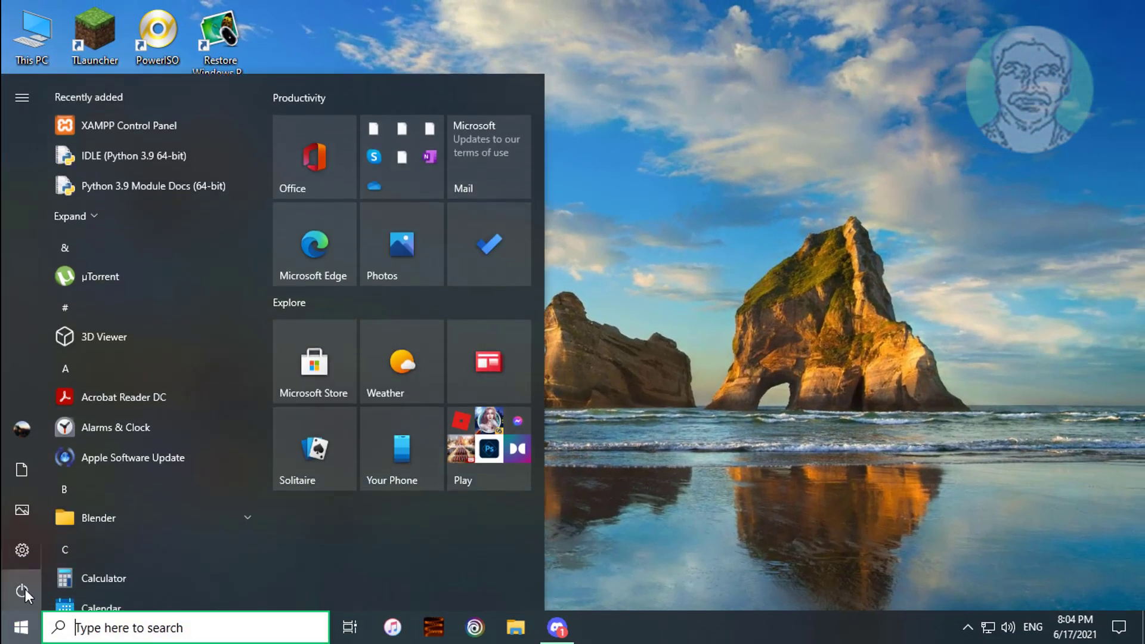
left_click(25, 589)
left_click(50, 552)
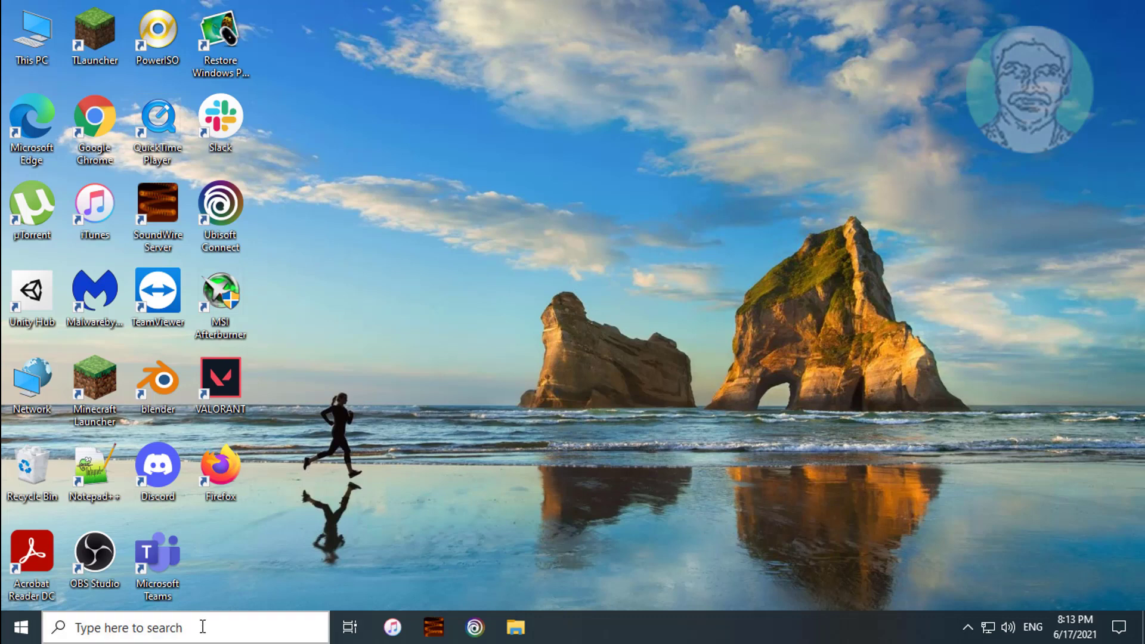
Step: Search for 'memory diagnostic' and launch Windows Memory Diagnostic
left_click(203, 628)
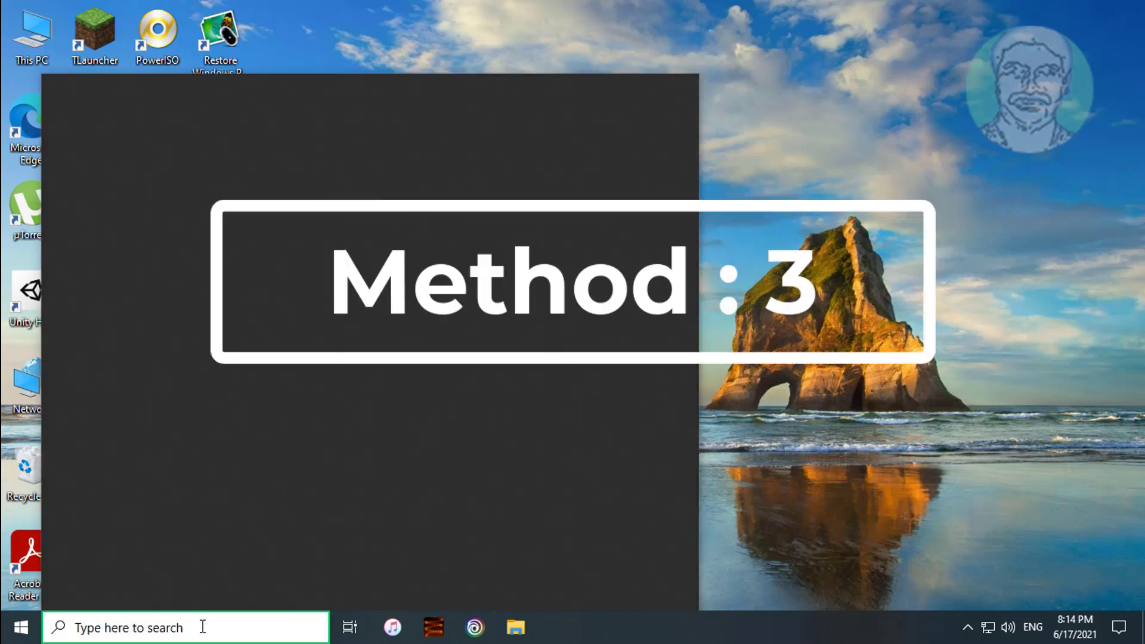
type("m")
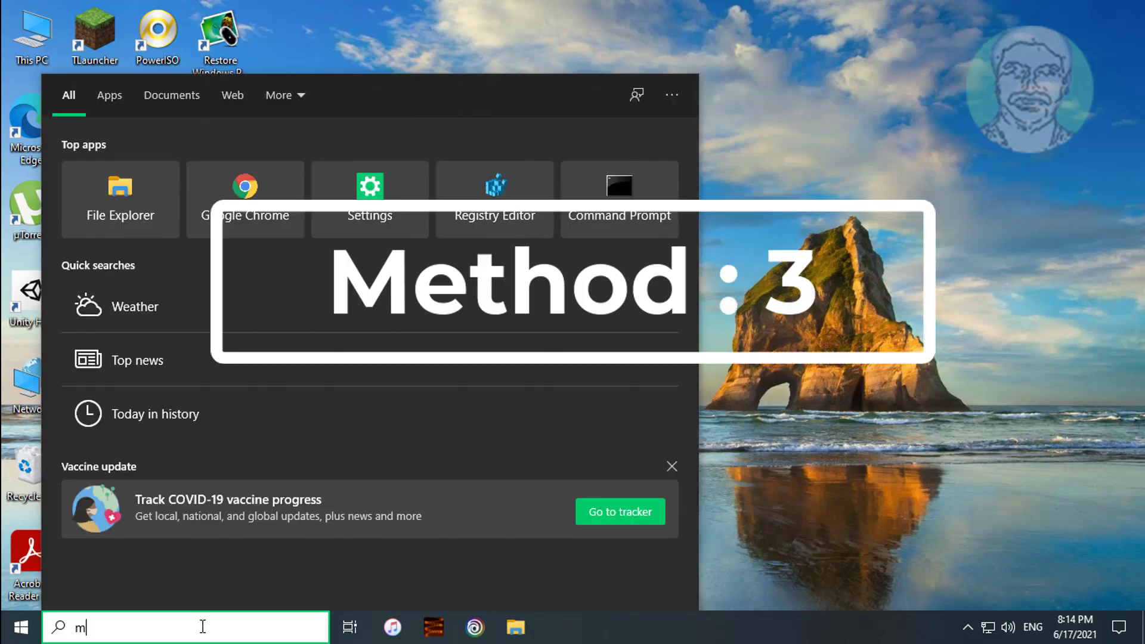
type("emor")
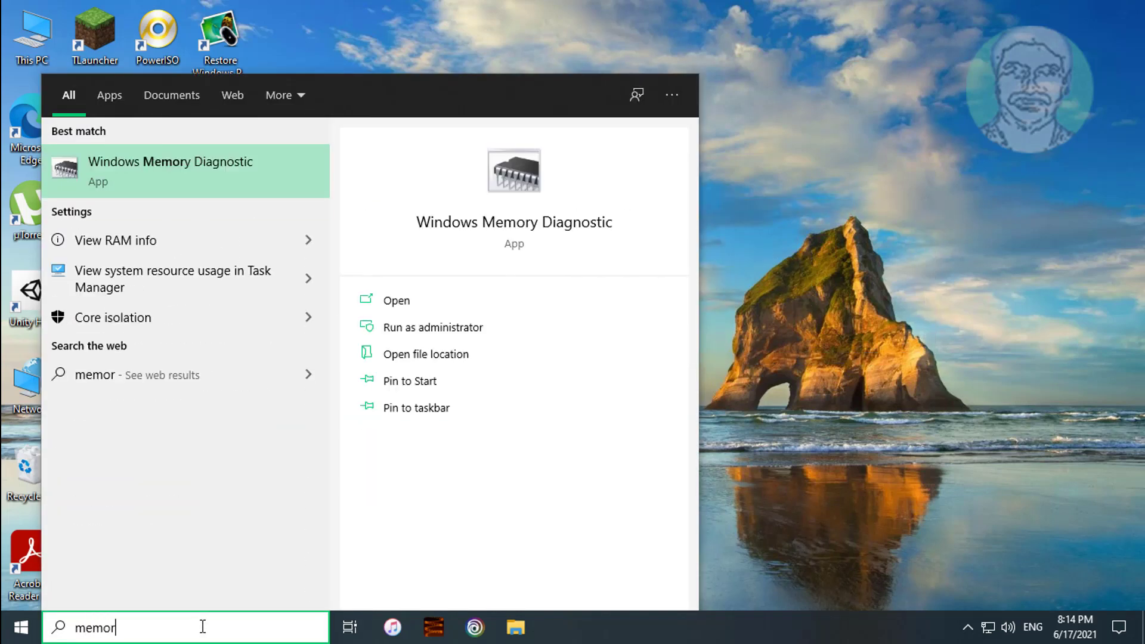
type("y d")
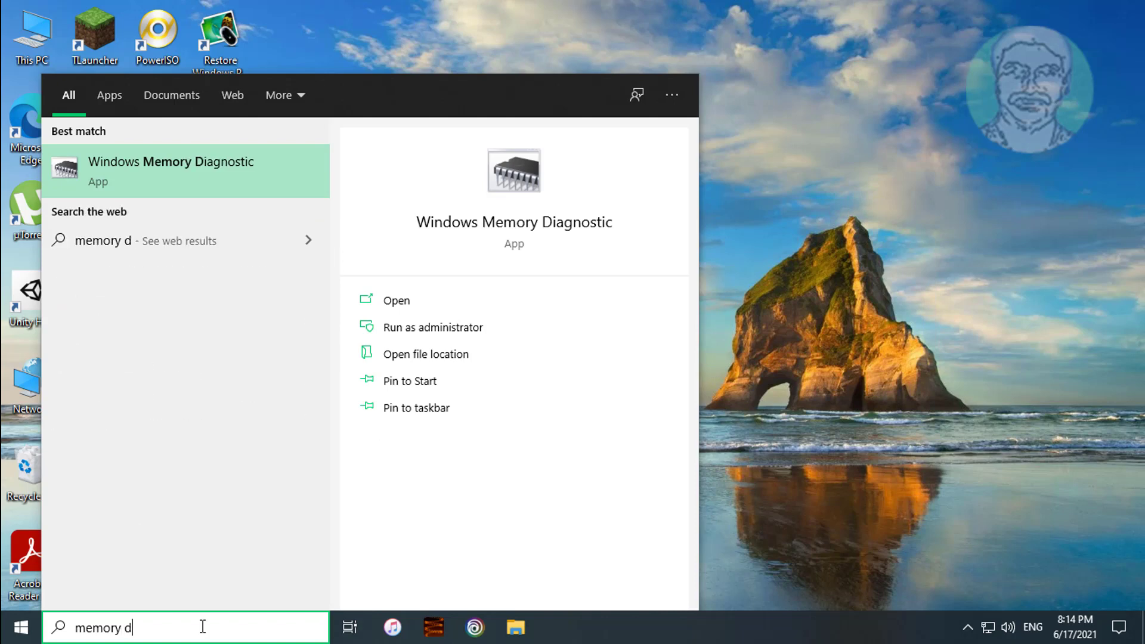
type("iagnostic")
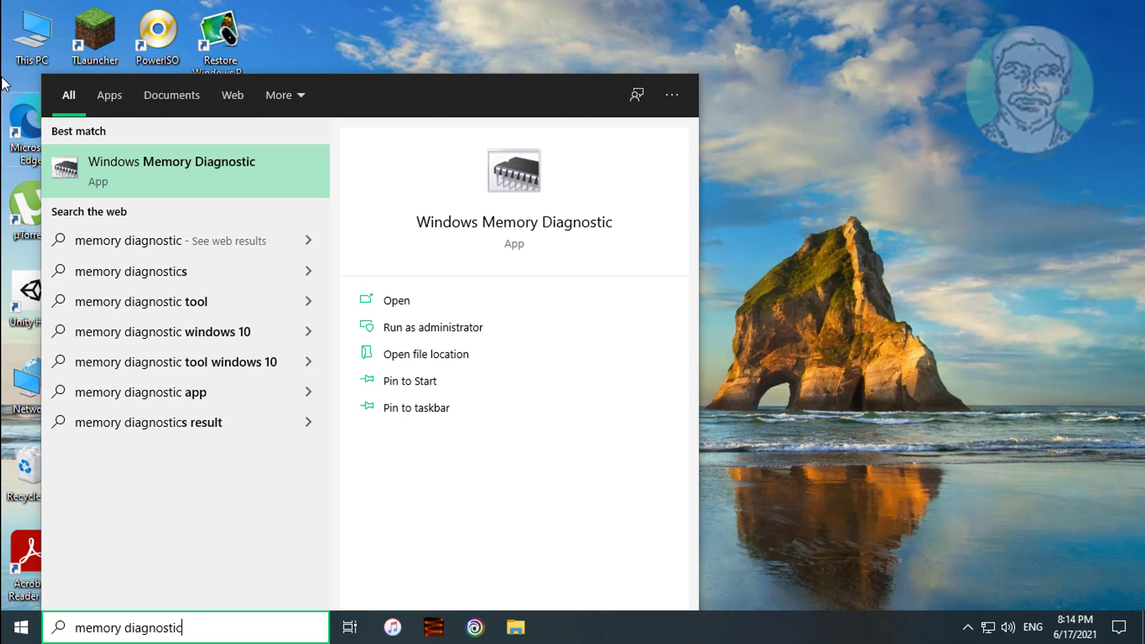
left_click(174, 164)
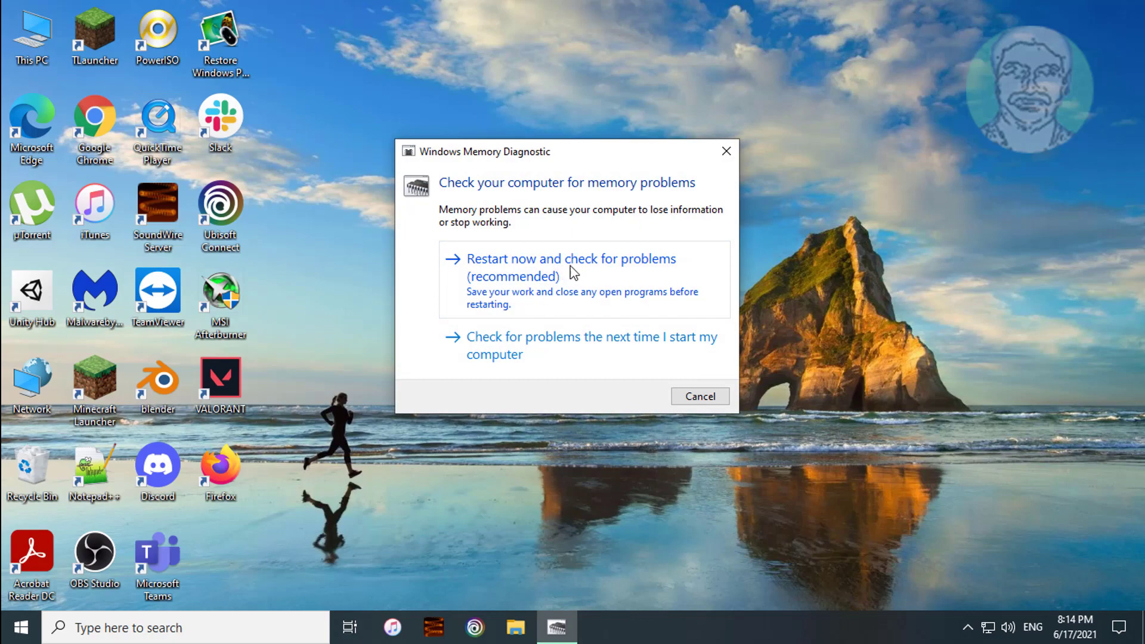
Step: Choose 'Restart now and check for problems (recommended)'
left_click(572, 265)
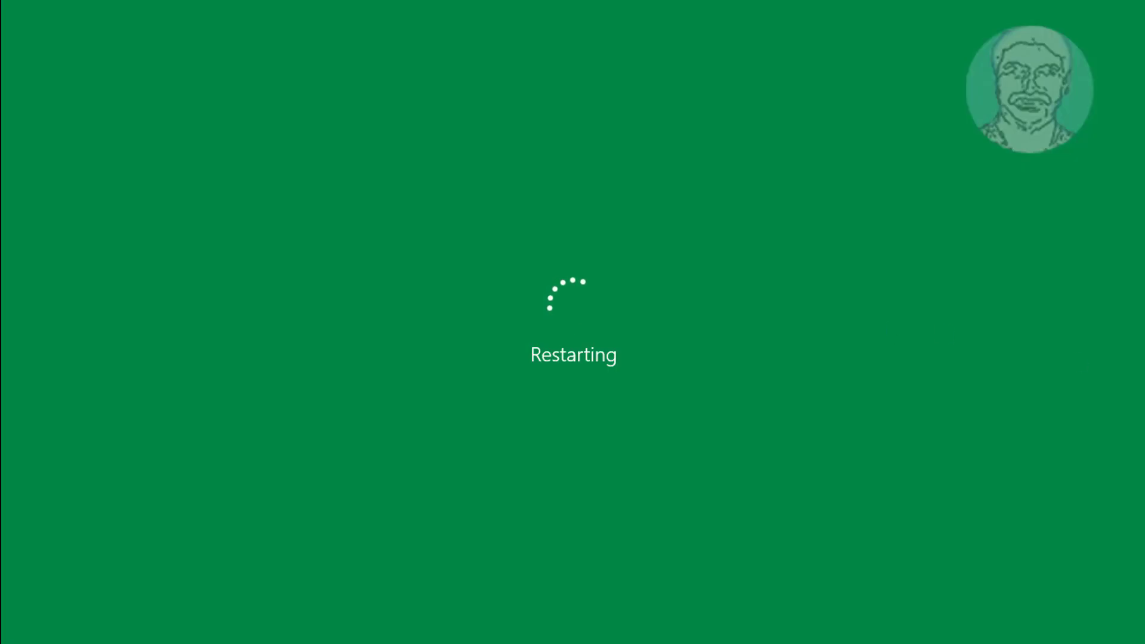